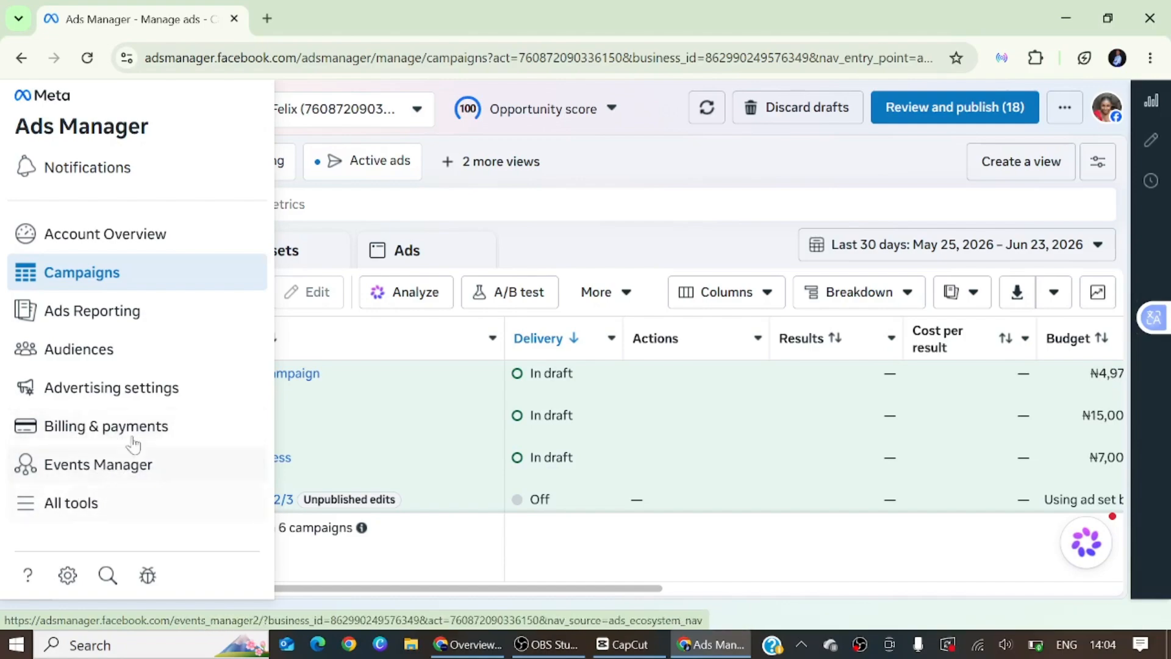
Open Events Manager for the current ad account
click(102, 465)
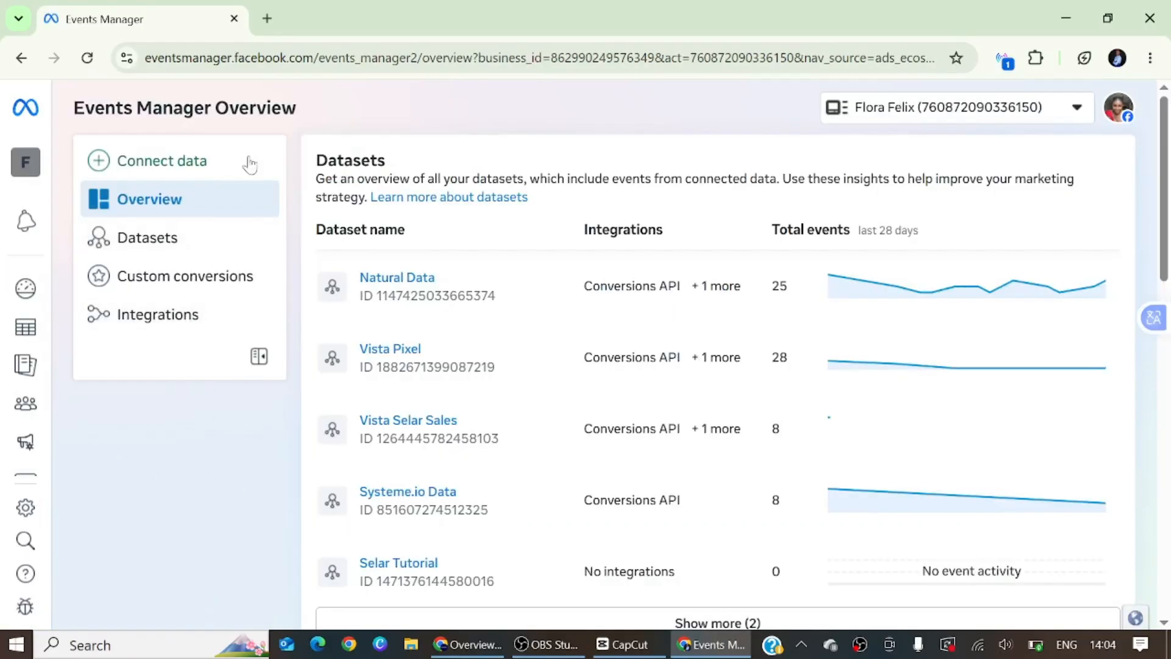
click(196, 161)
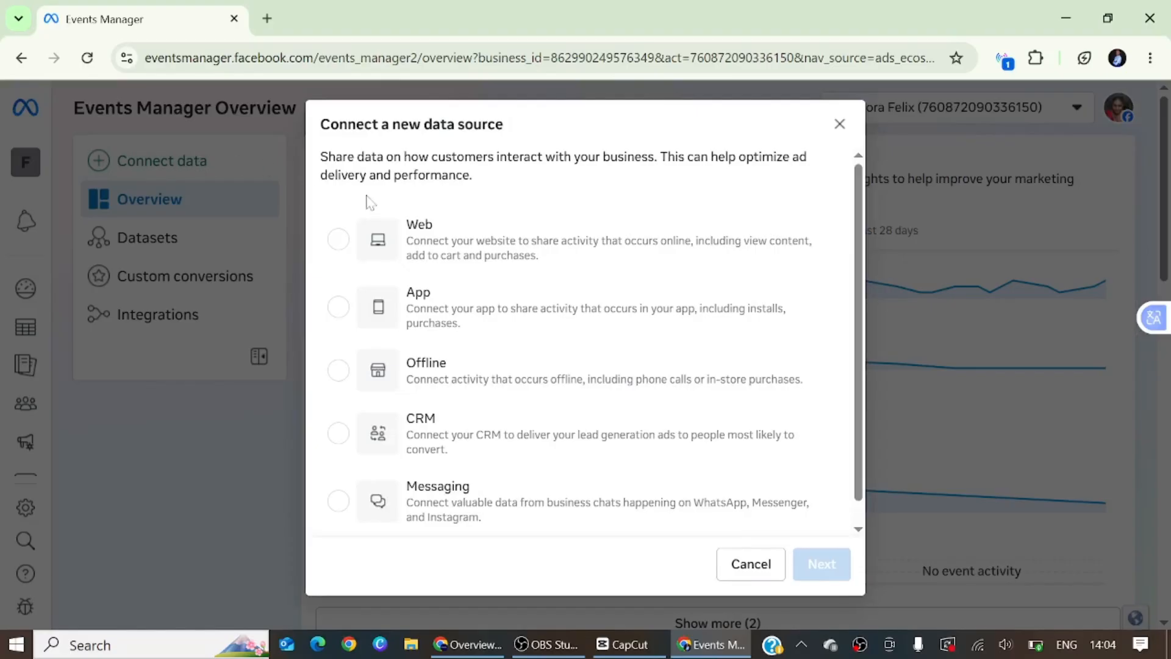
click(338, 239)
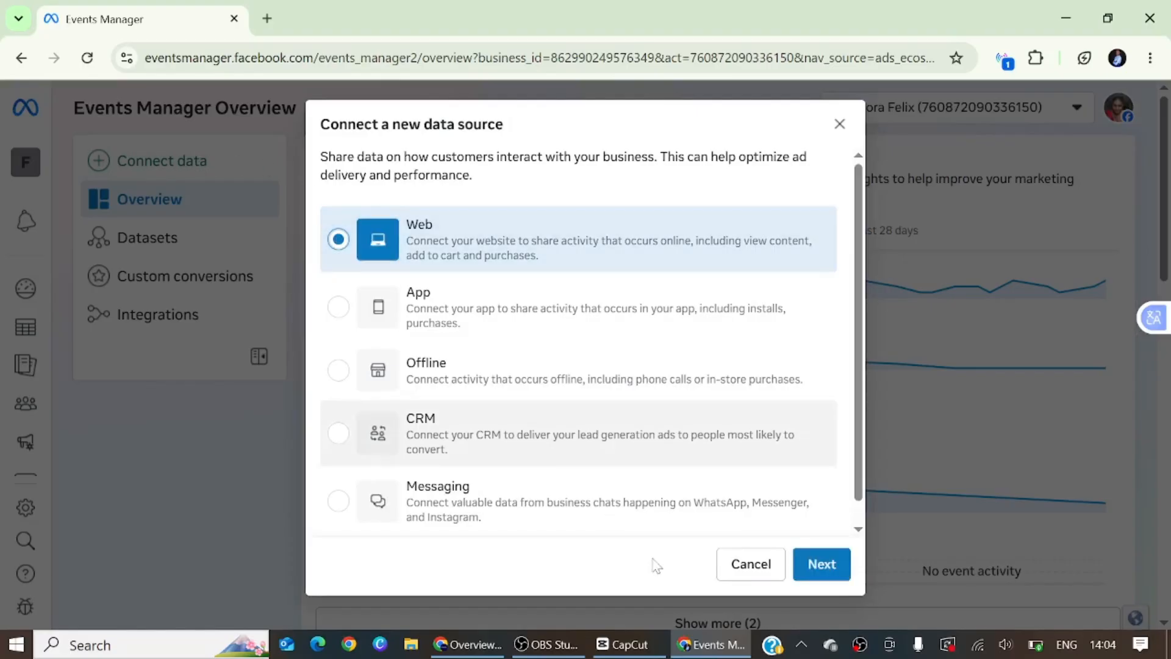
click(823, 566)
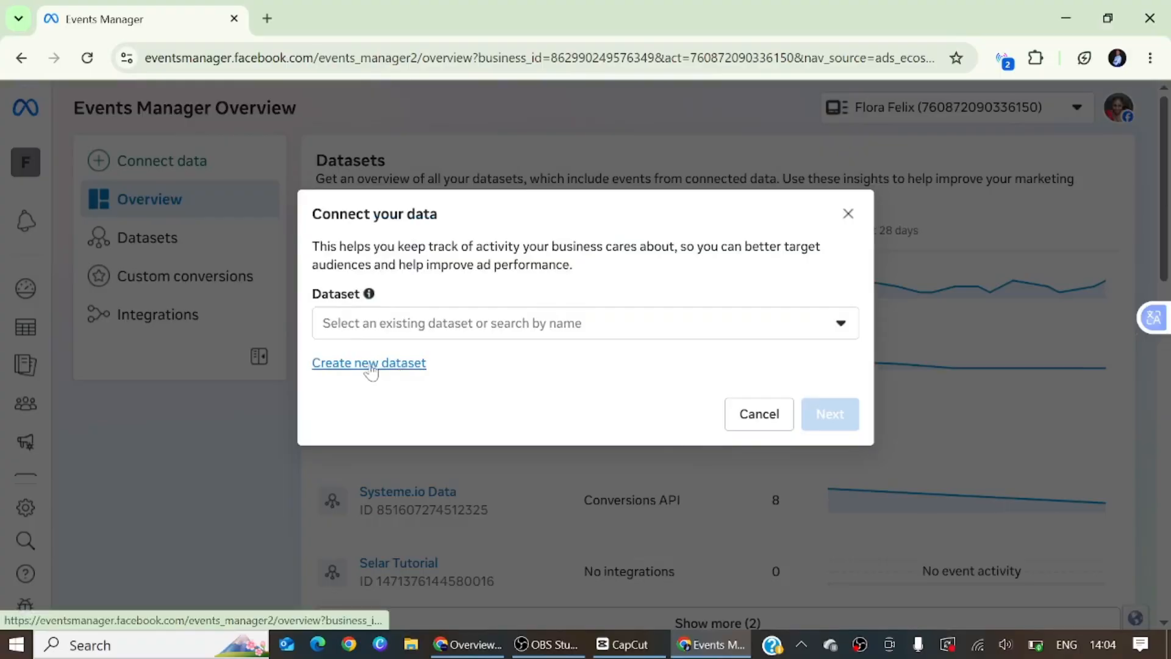
click(348, 364)
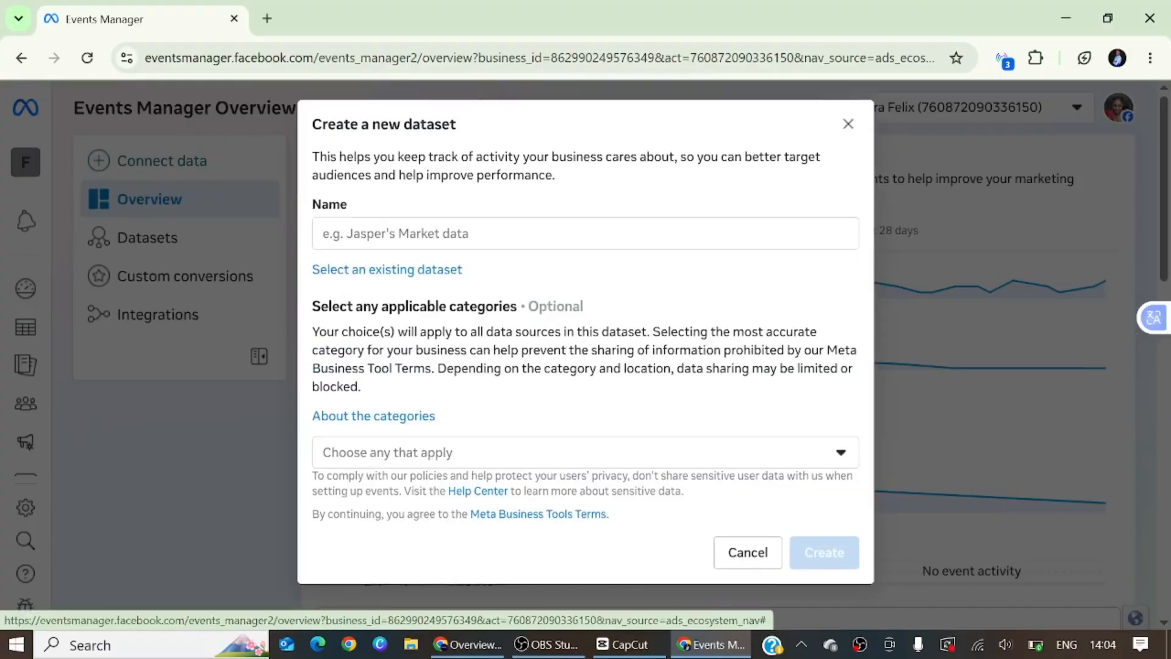
click(391, 238)
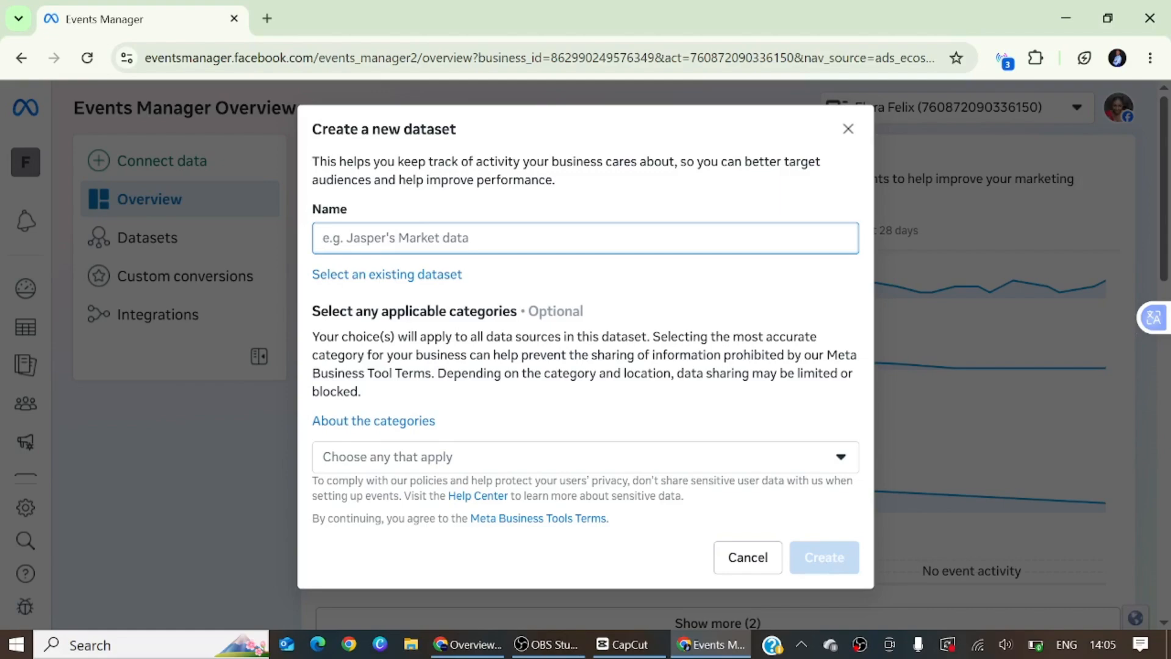
text(Nestuge)
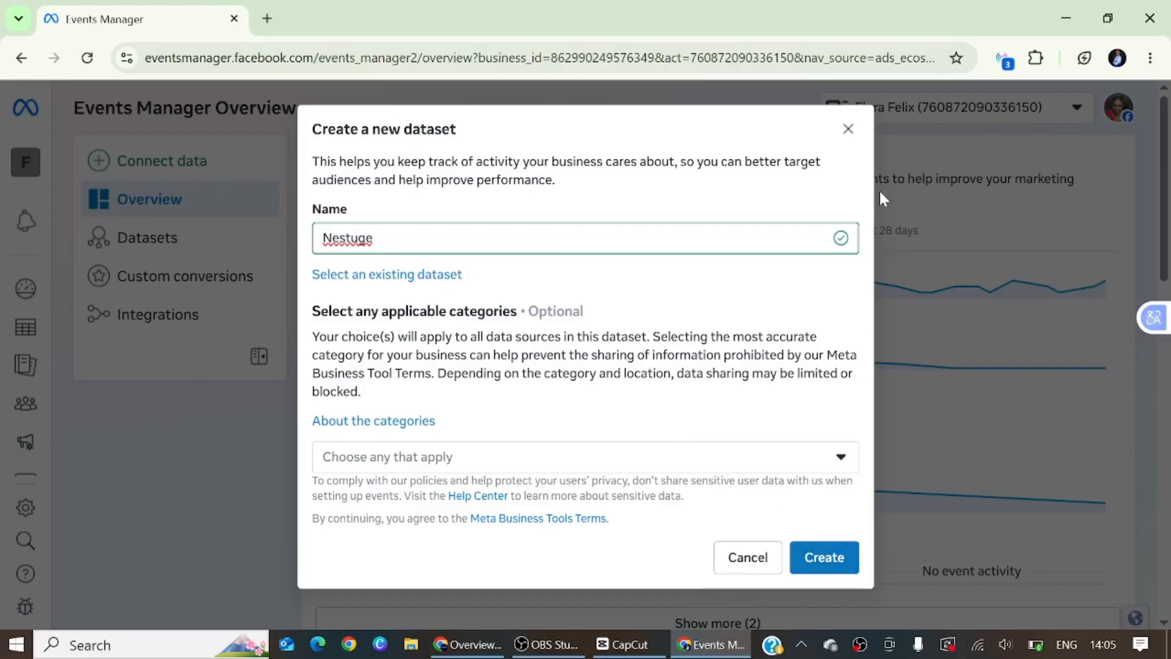
click(849, 130)
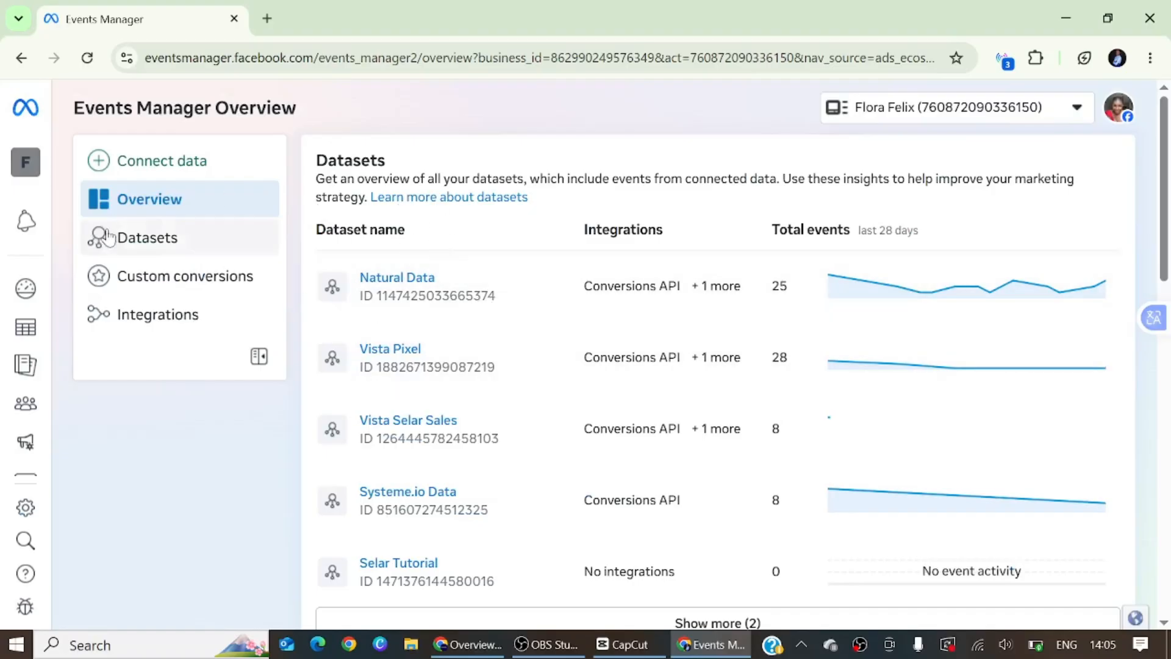
Open the Natural Data dataset from the list of datasets and copy its dataset ID
click(154, 239)
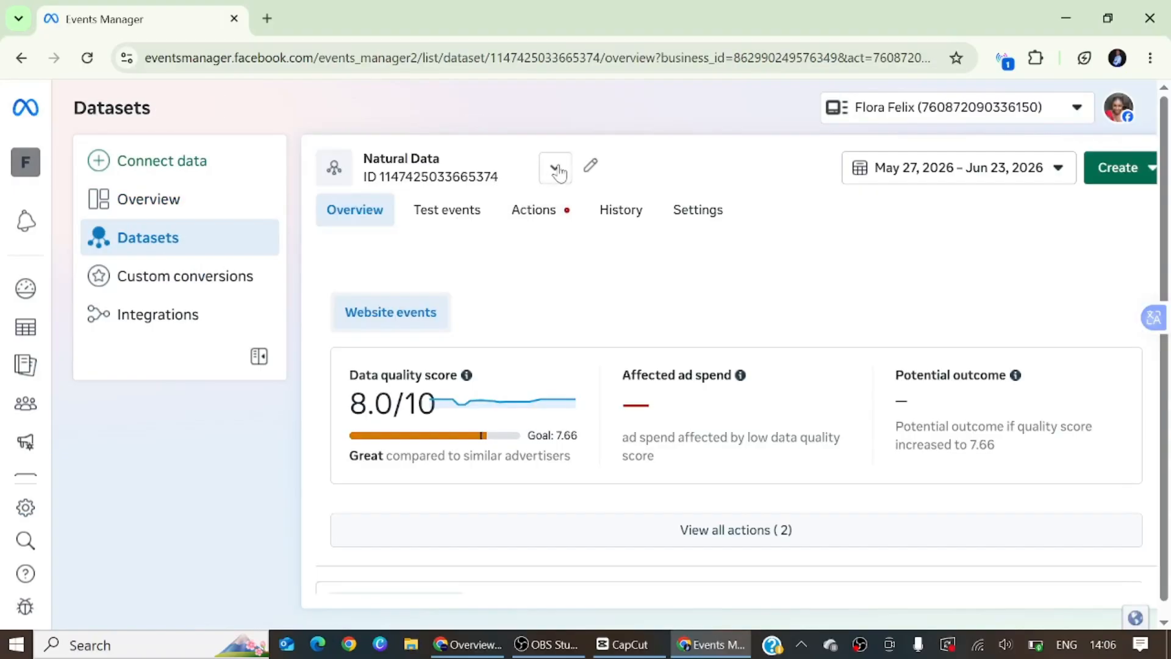
click(555, 167)
scroll(632, 340, down, 3)
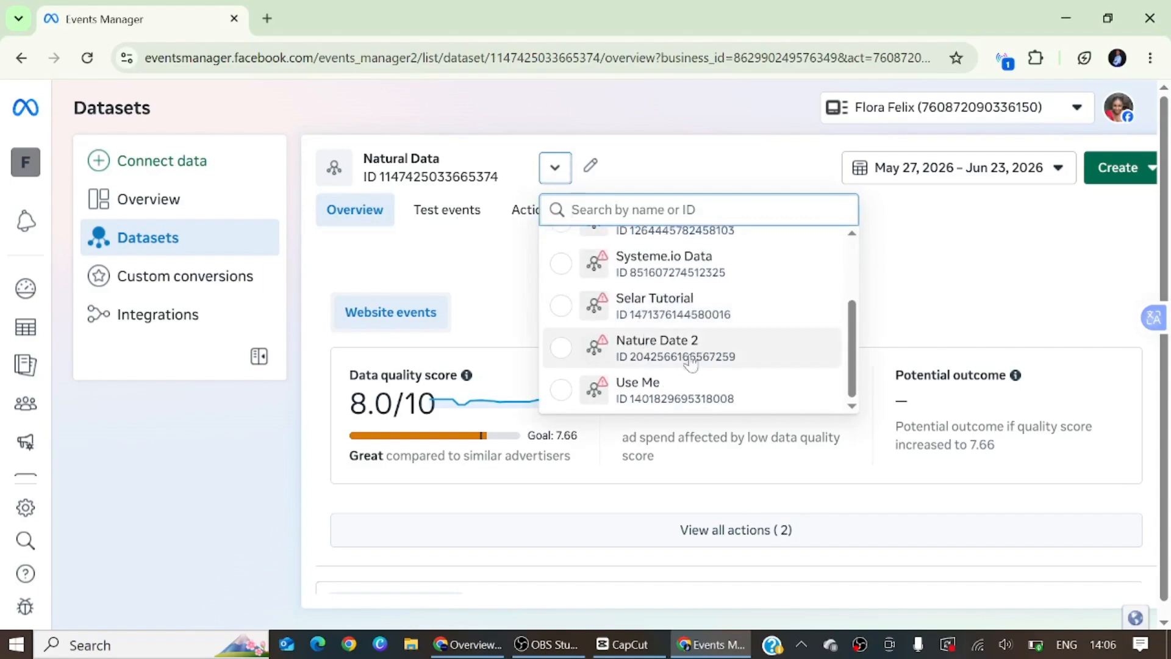
scroll(695, 317, up, 3)
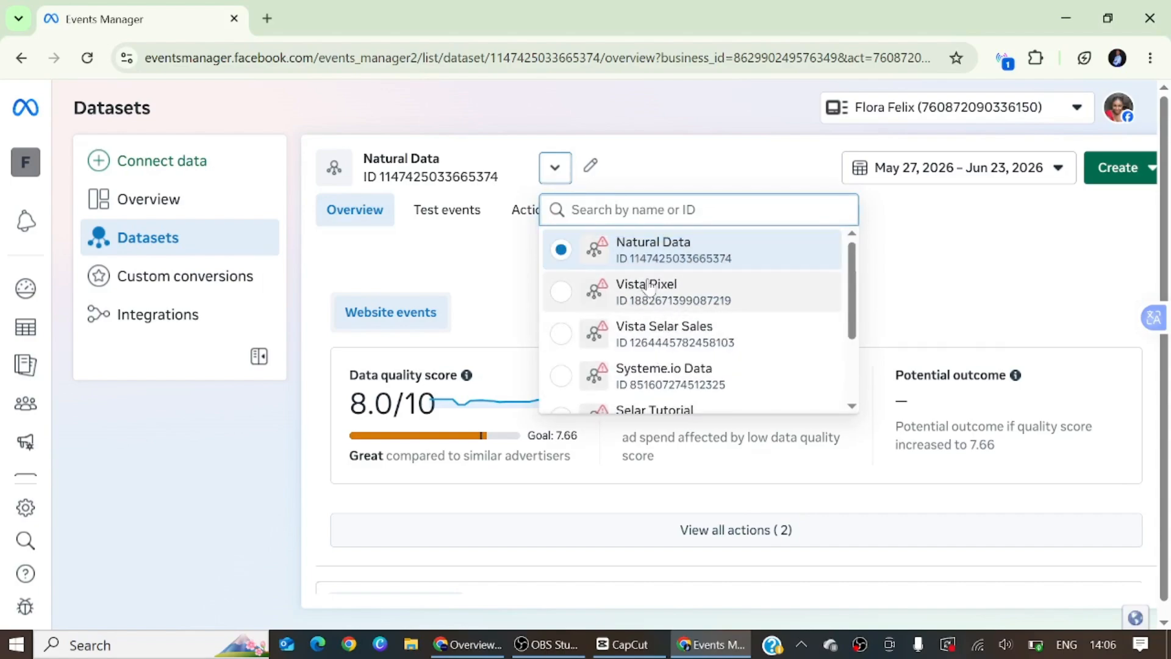
scroll(634, 305, down, 3)
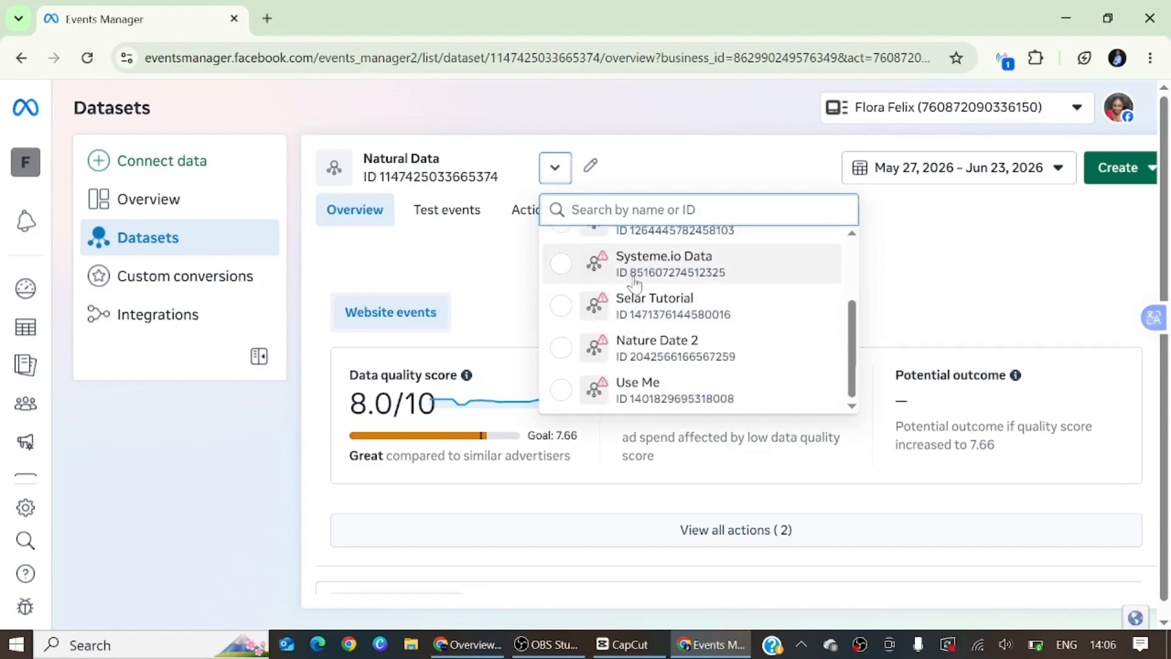
scroll(635, 279, up, 3)
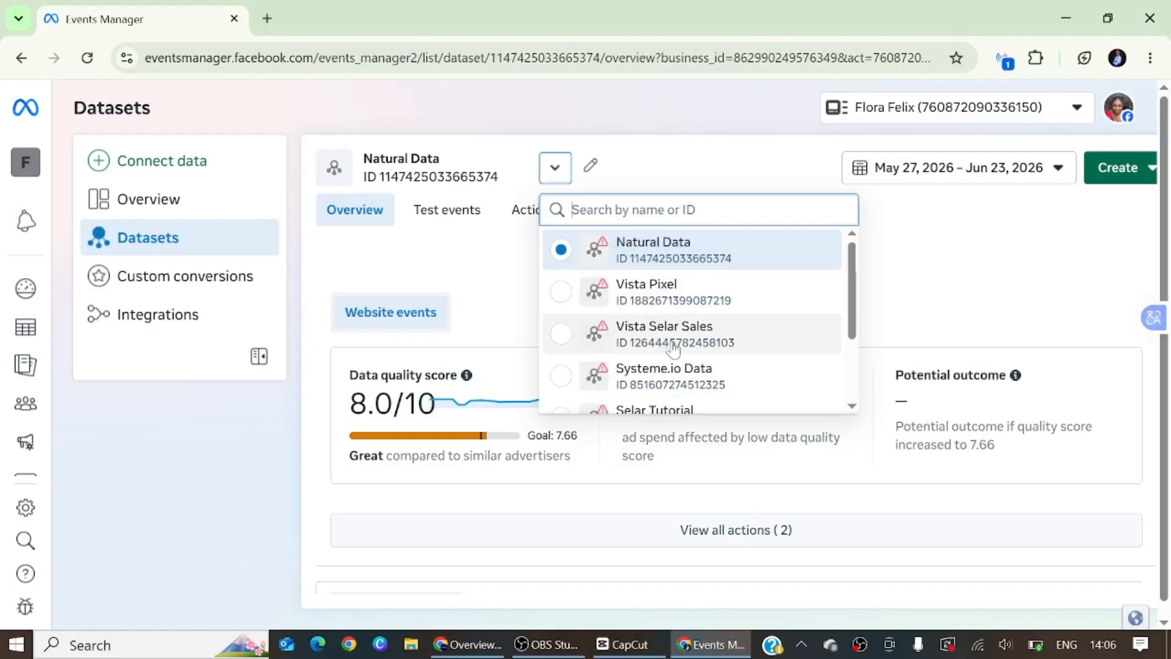
scroll(664, 364, down, 3)
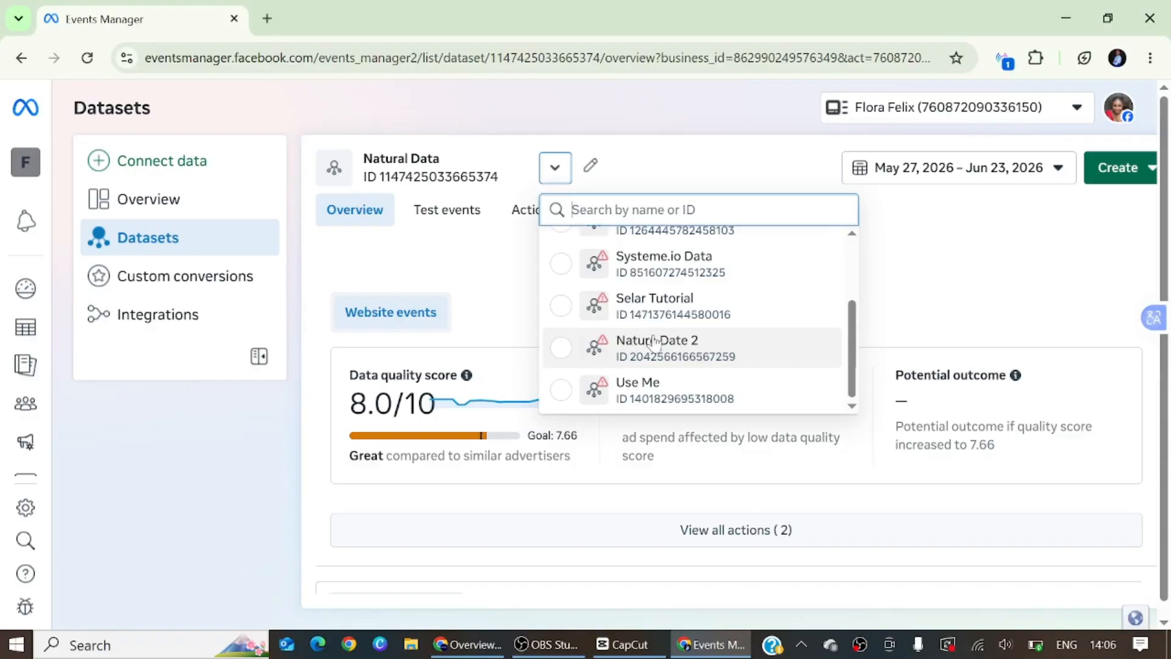
scroll(640, 341, up, 3)
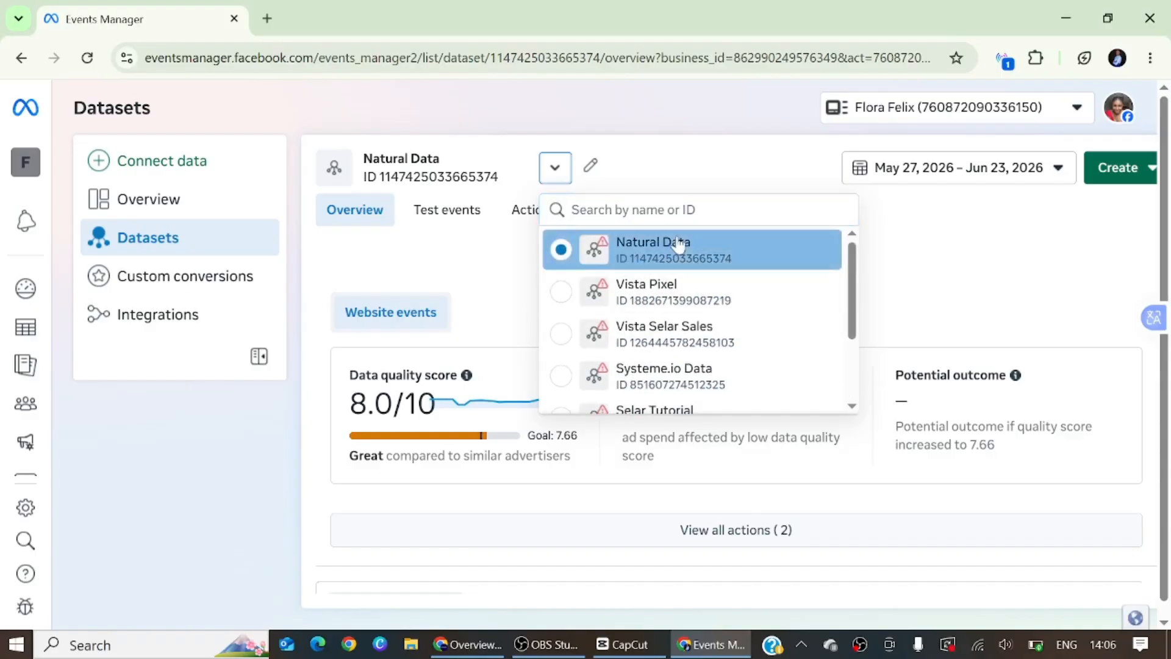
click(682, 248)
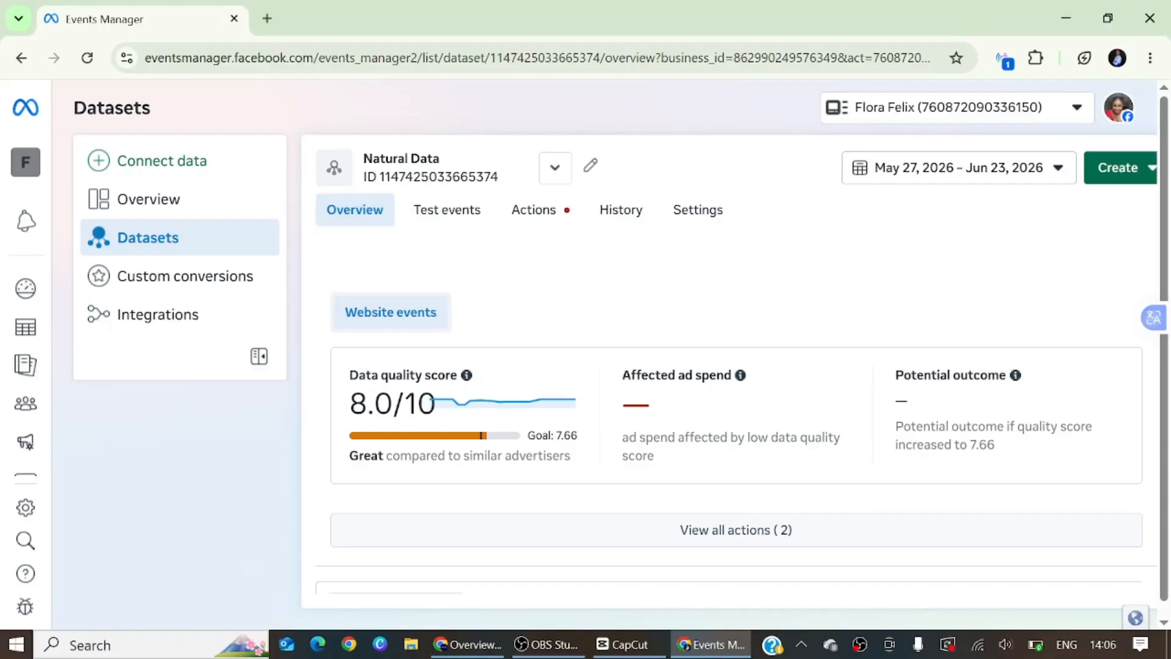
drag(379, 176, 504, 186)
key(ctrl+c)
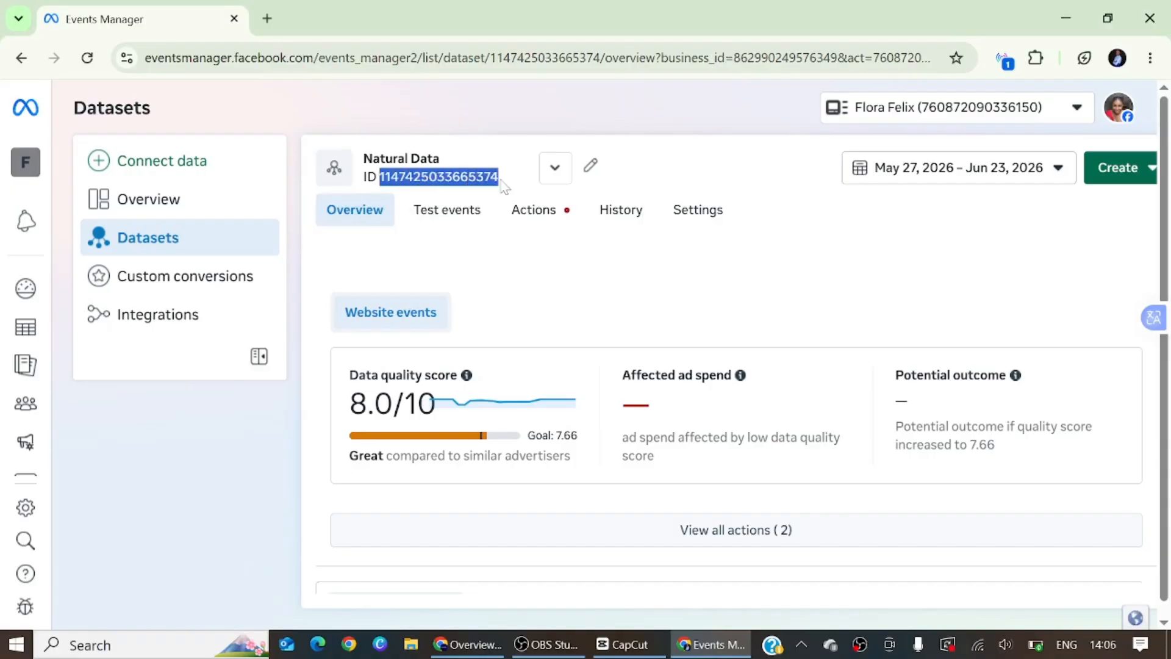
Switch to Nestuge and open the Facebook Pixel integration from the integrations settings
click(482, 644)
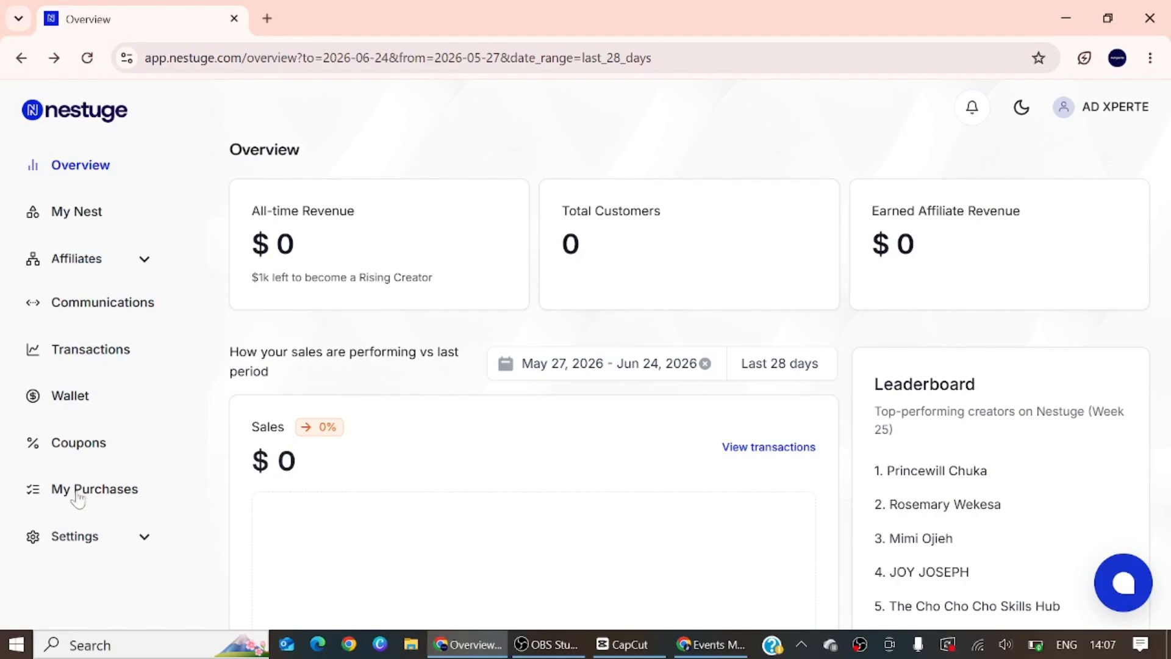
click(75, 546)
scroll(86, 570, down, 3)
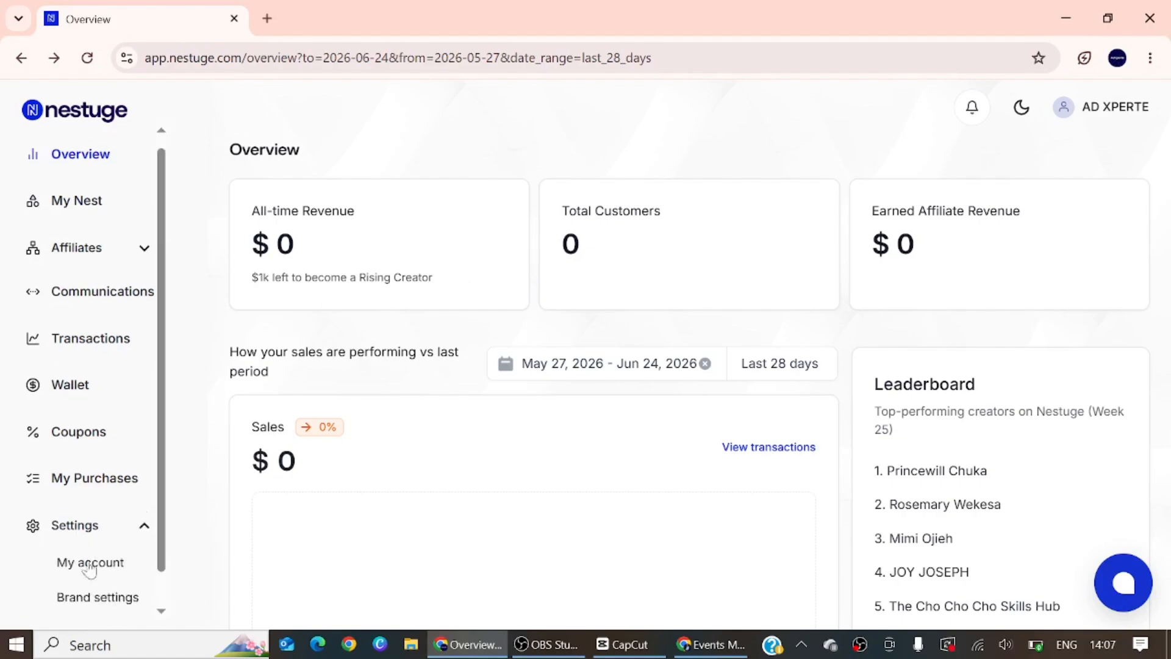
click(98, 602)
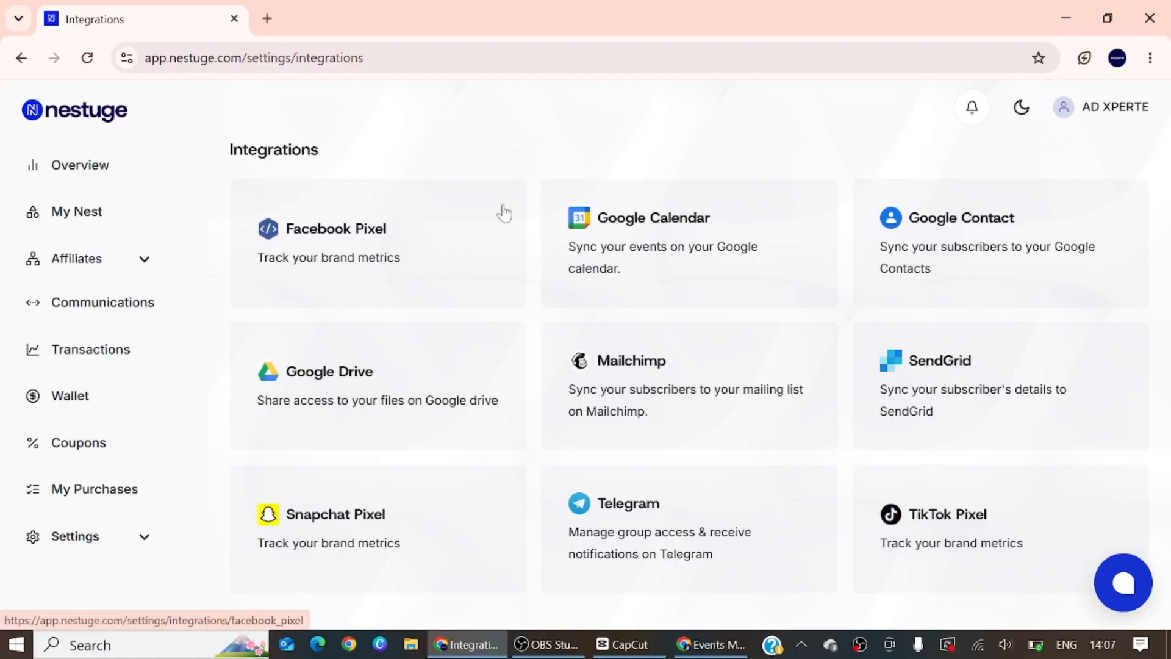
scroll(773, 484, down, 1)
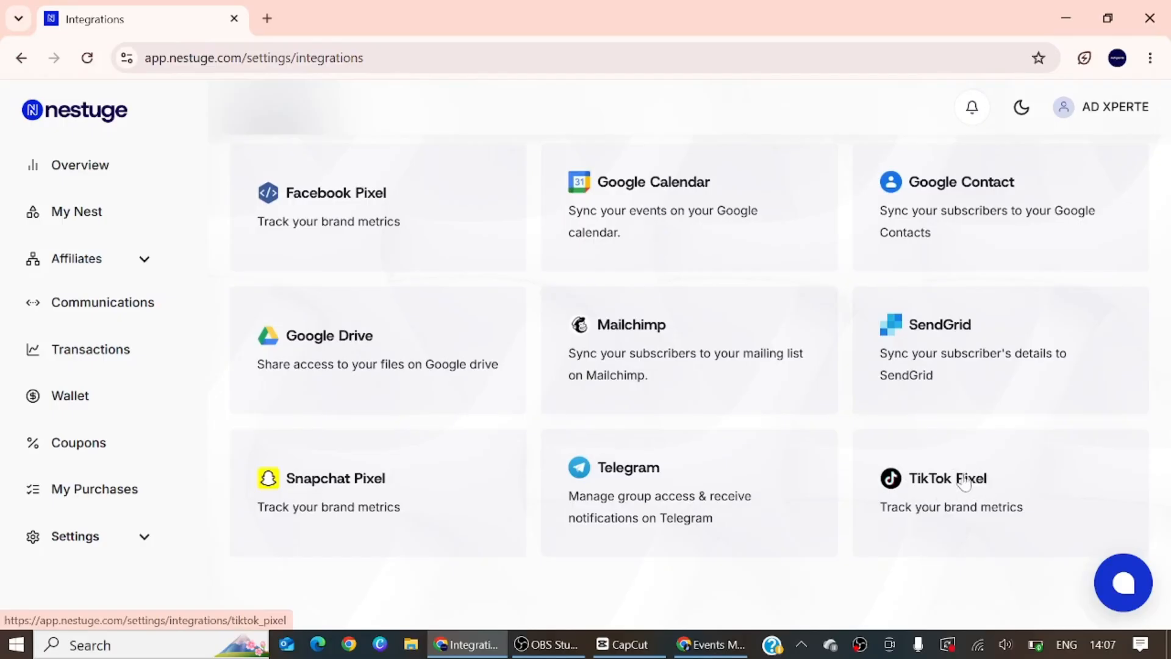
scroll(427, 305, up, 1)
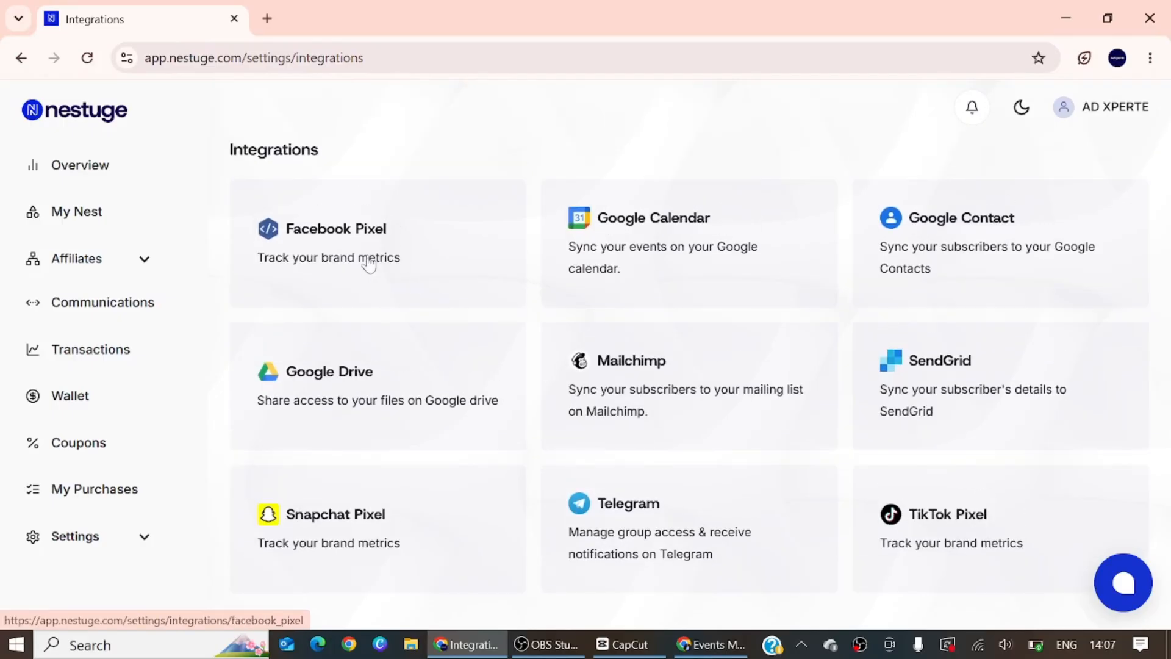
click(349, 245)
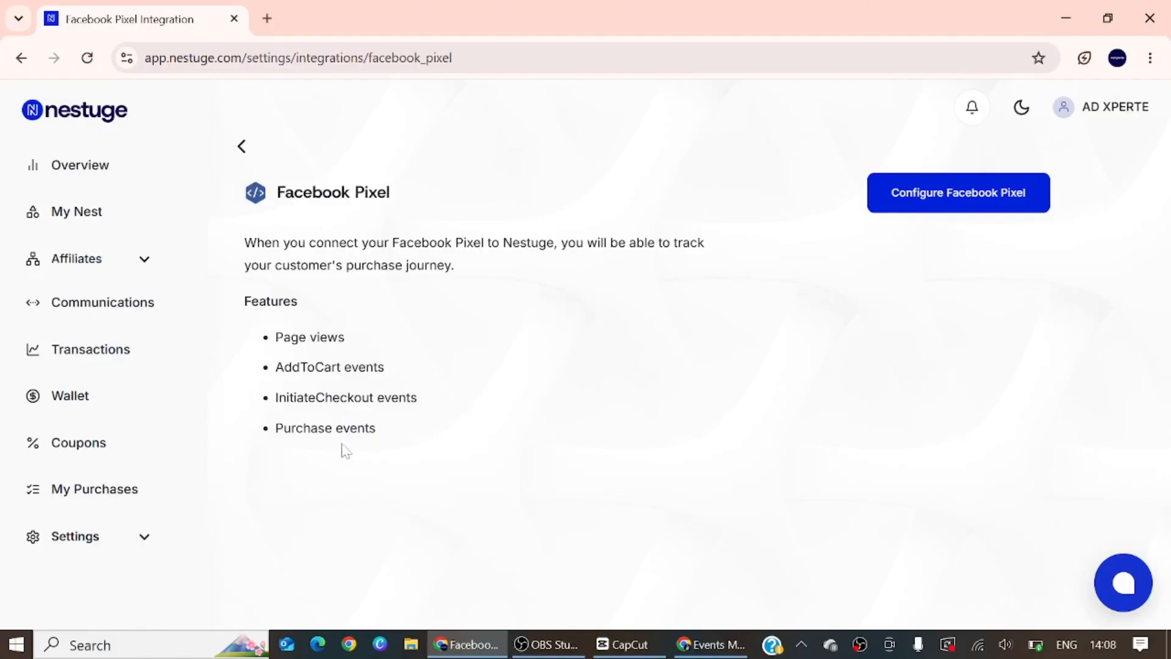
Configure the Facebook Pixel with the copied Natural Data dataset ID as its Pixel ID
click(940, 193)
click(449, 281)
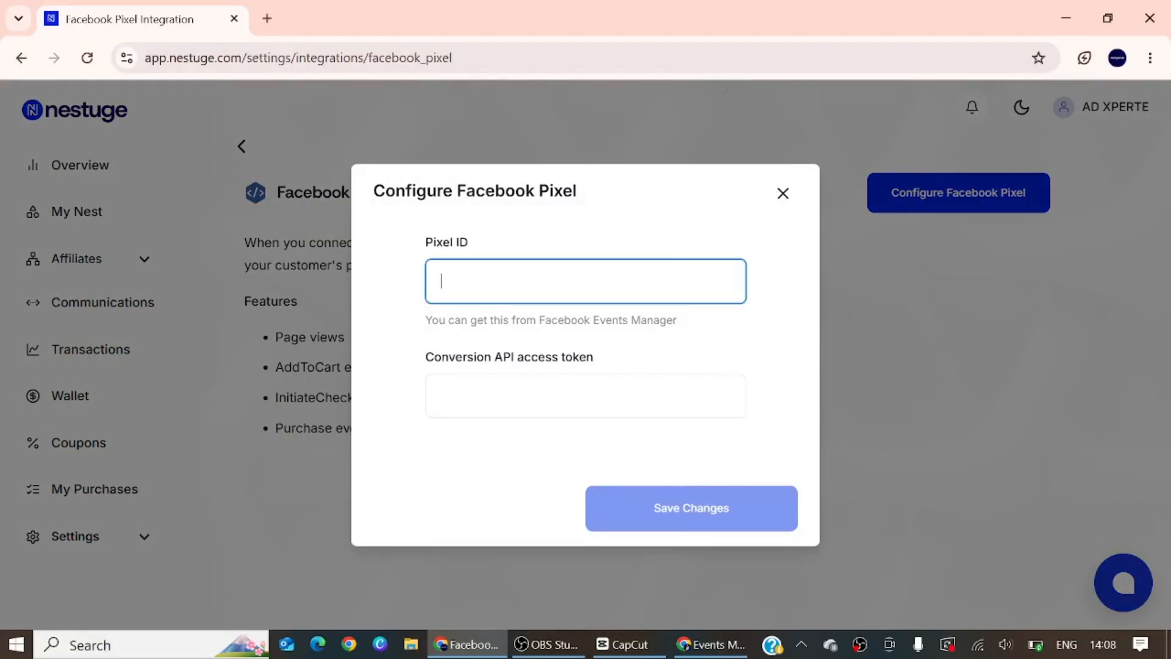
right_click(449, 281)
click(485, 422)
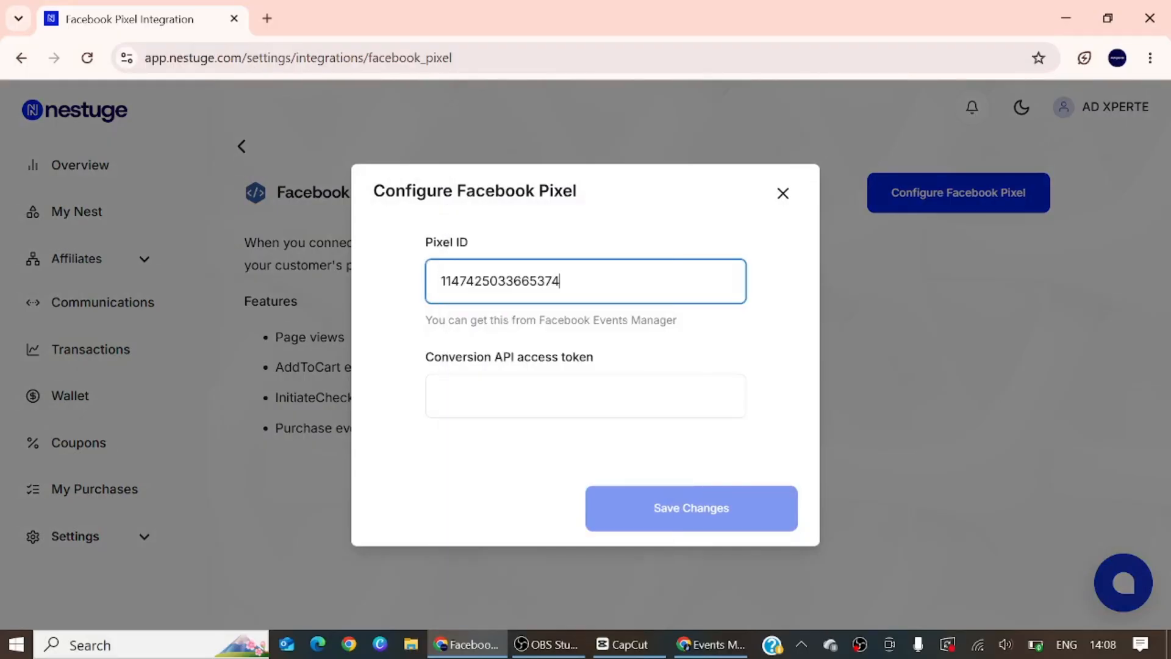
click(458, 393)
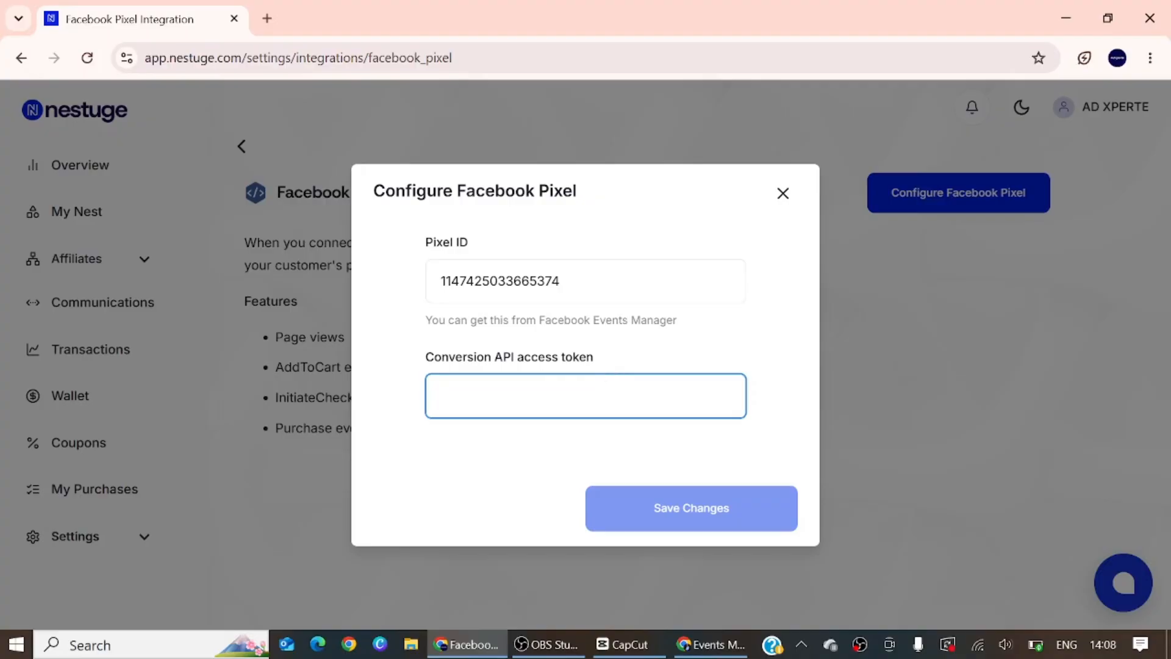
Switch to Events Manager and open the Natural Data dataset's settings at the Conversions API direct integration section
click(701, 648)
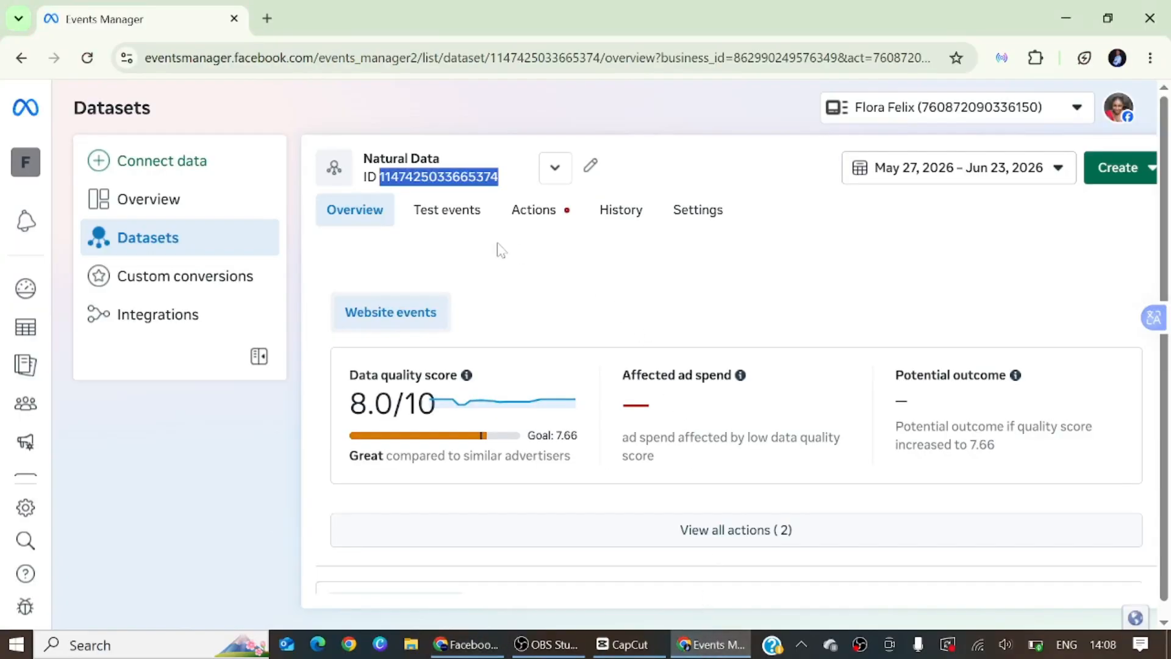
click(722, 218)
scroll(612, 395, down, 10)
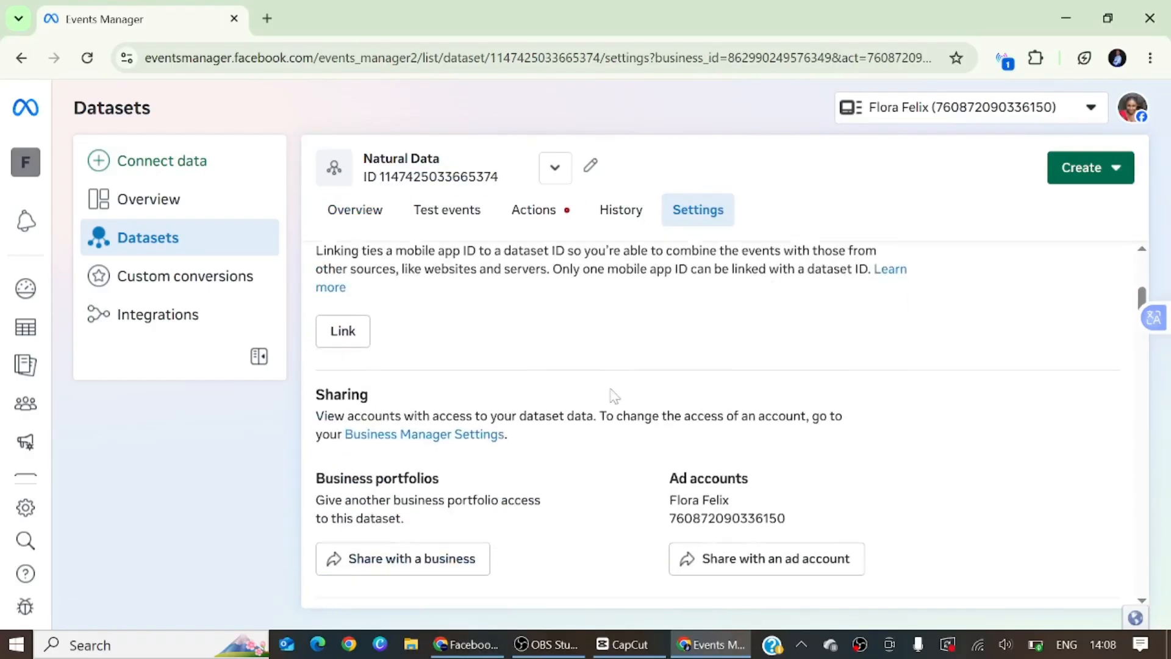
scroll(614, 425, down, 12)
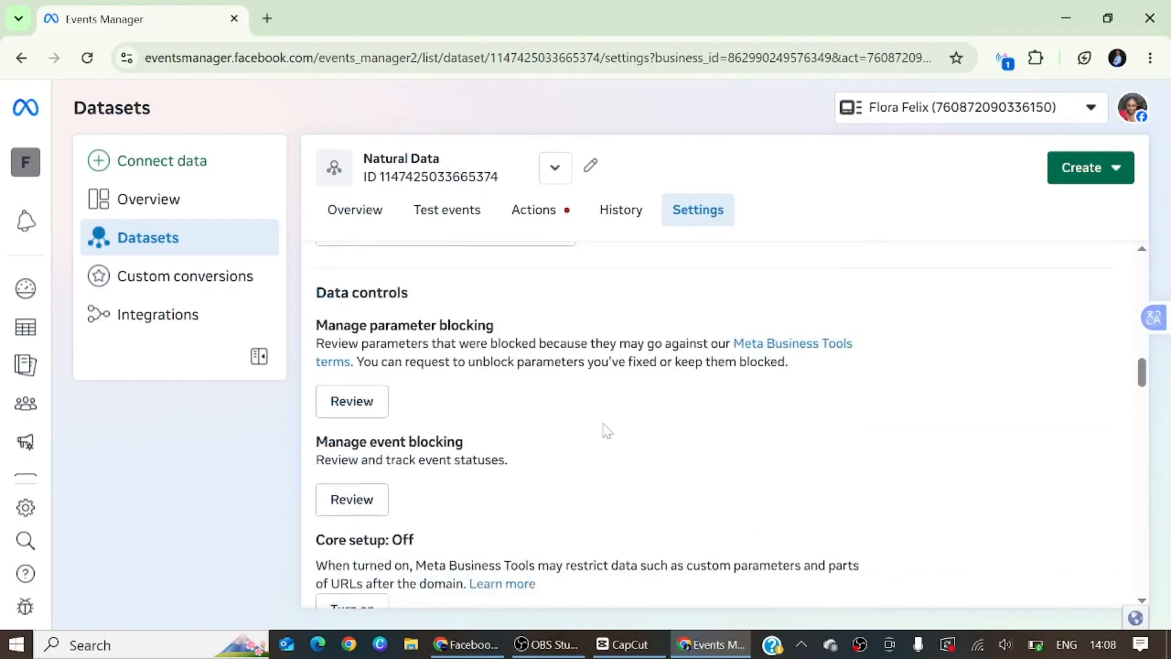
scroll(607, 431, down, 10)
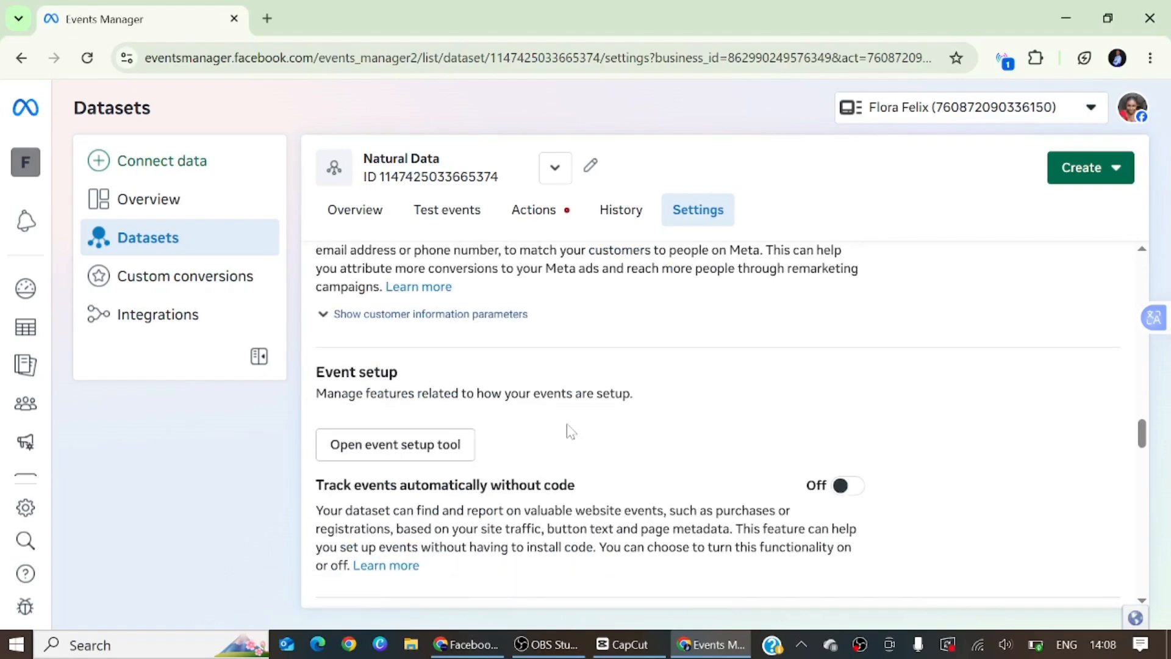
scroll(523, 430, down, 6)
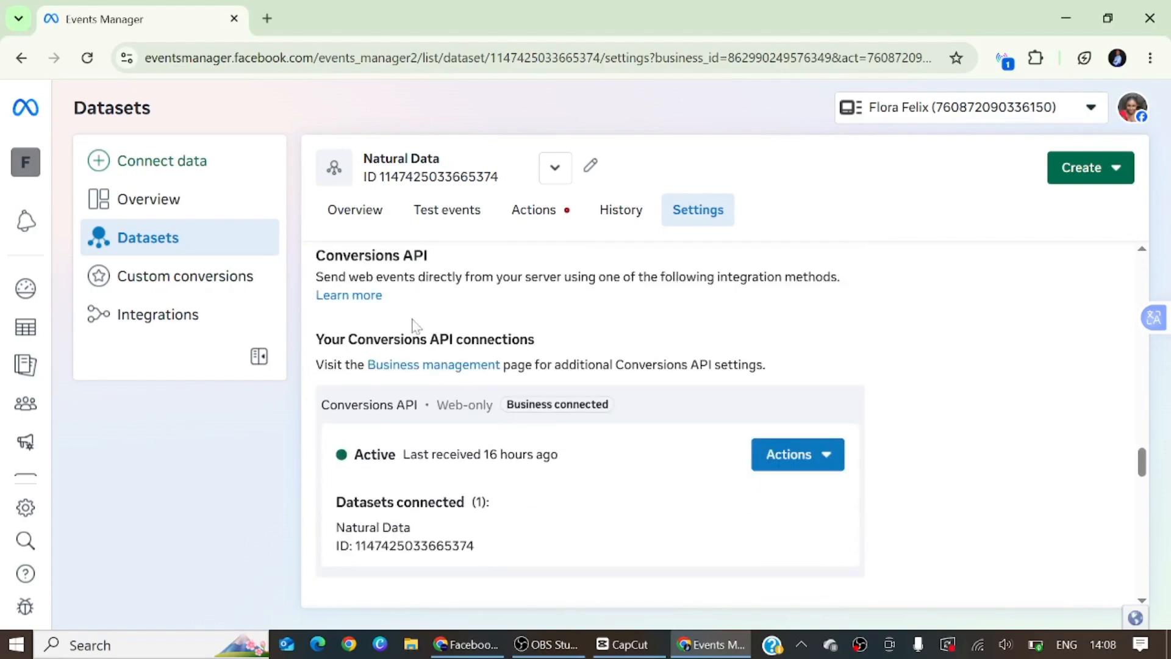
scroll(597, 445, down, 2)
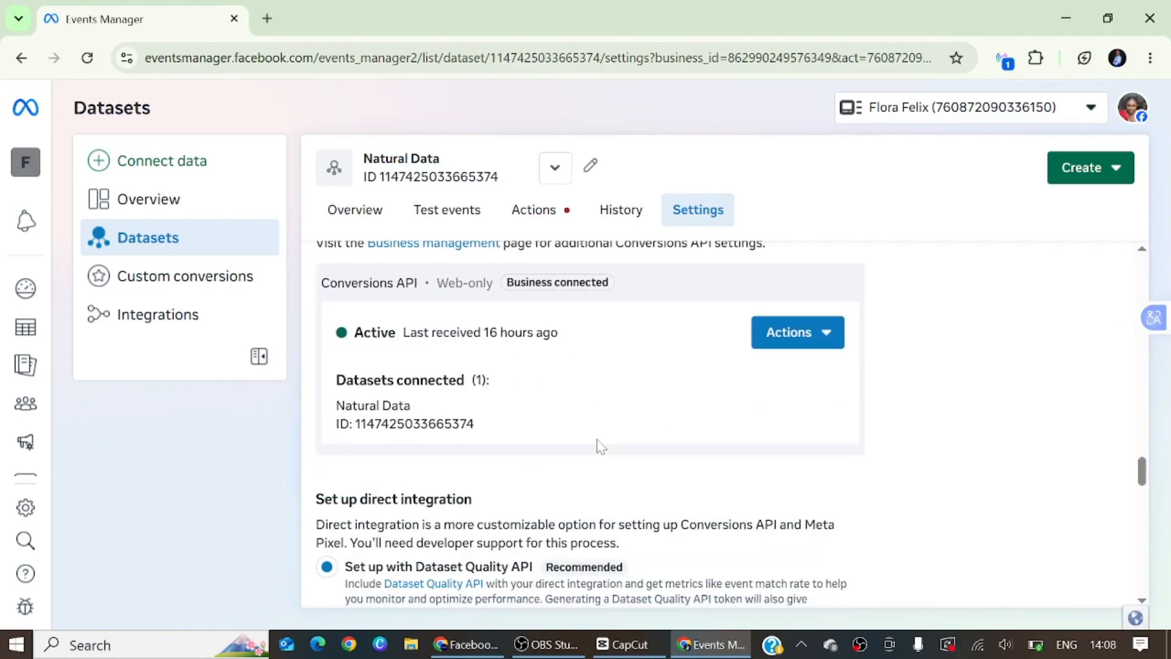
scroll(549, 446, down, 4)
scroll(547, 445, down, 2)
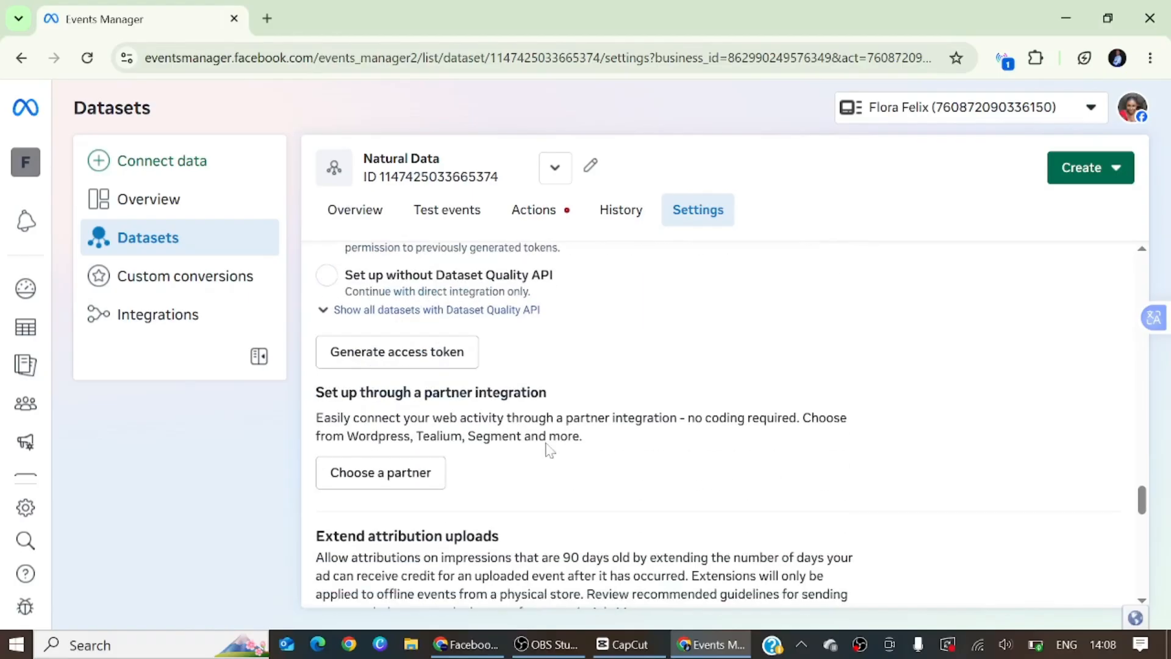
scroll(547, 448, up, 2)
Generate a Conversions API access token with Dataset Quality API for the preselected datasets and copy the token
click(408, 479)
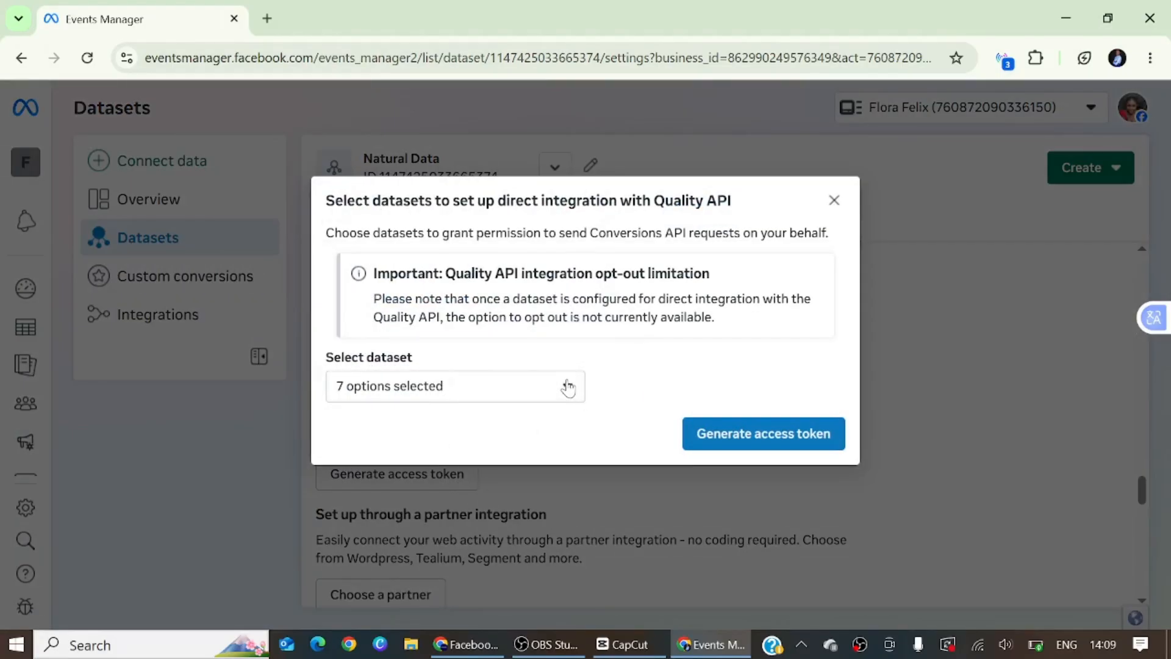
click(568, 390)
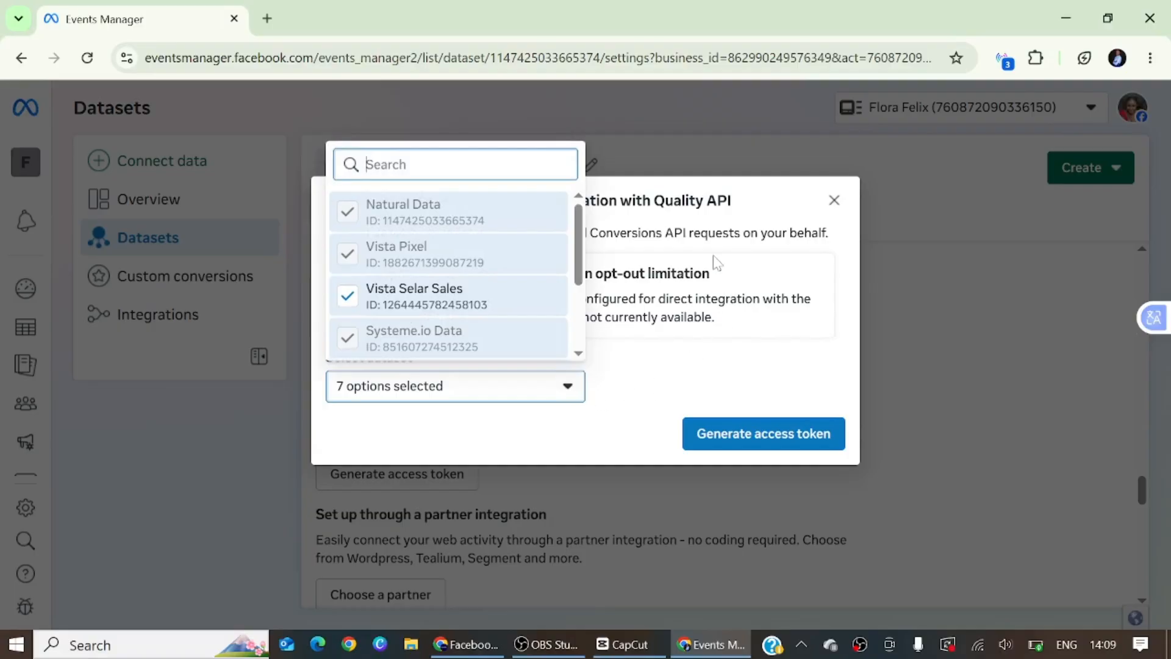
click(566, 389)
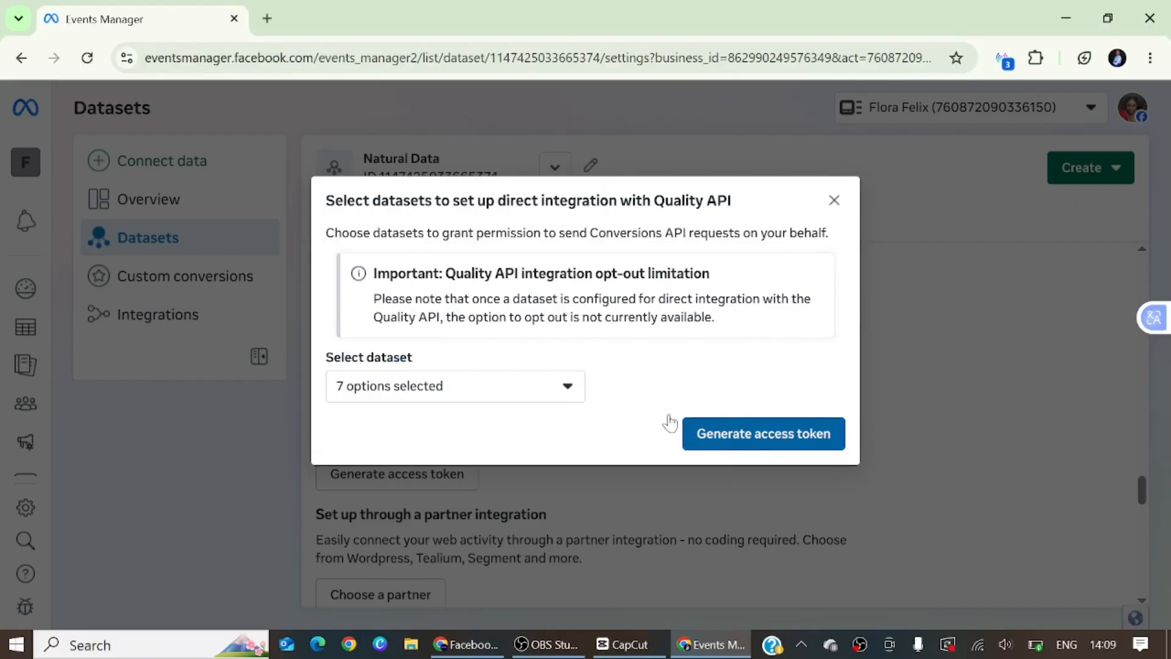
click(717, 438)
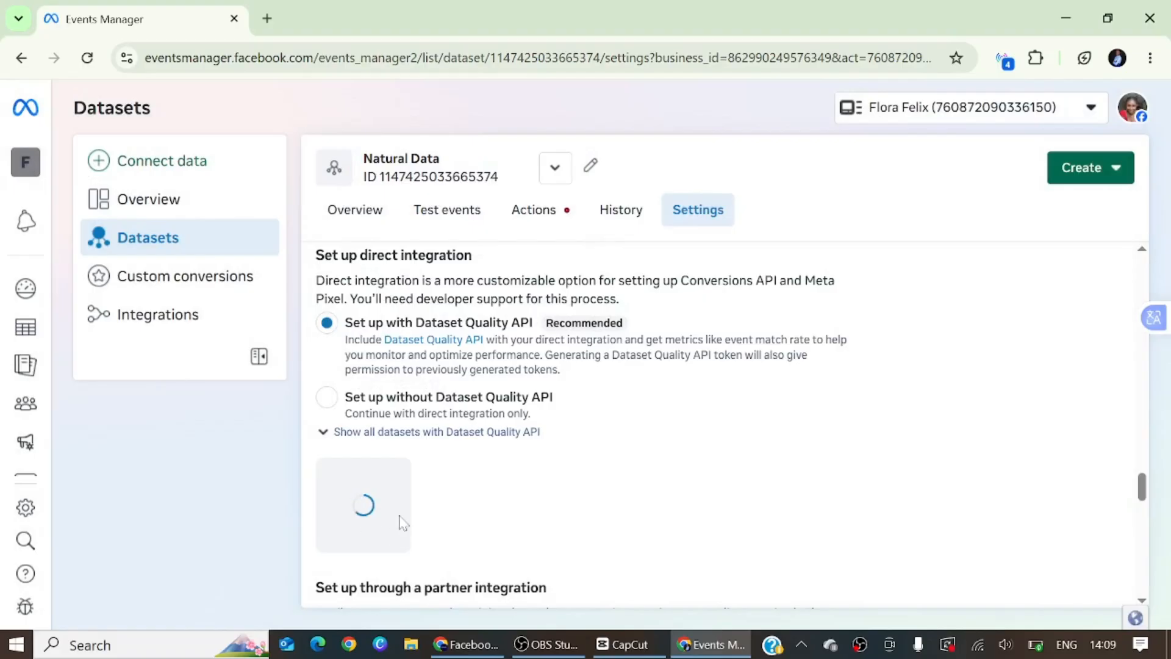
click(460, 557)
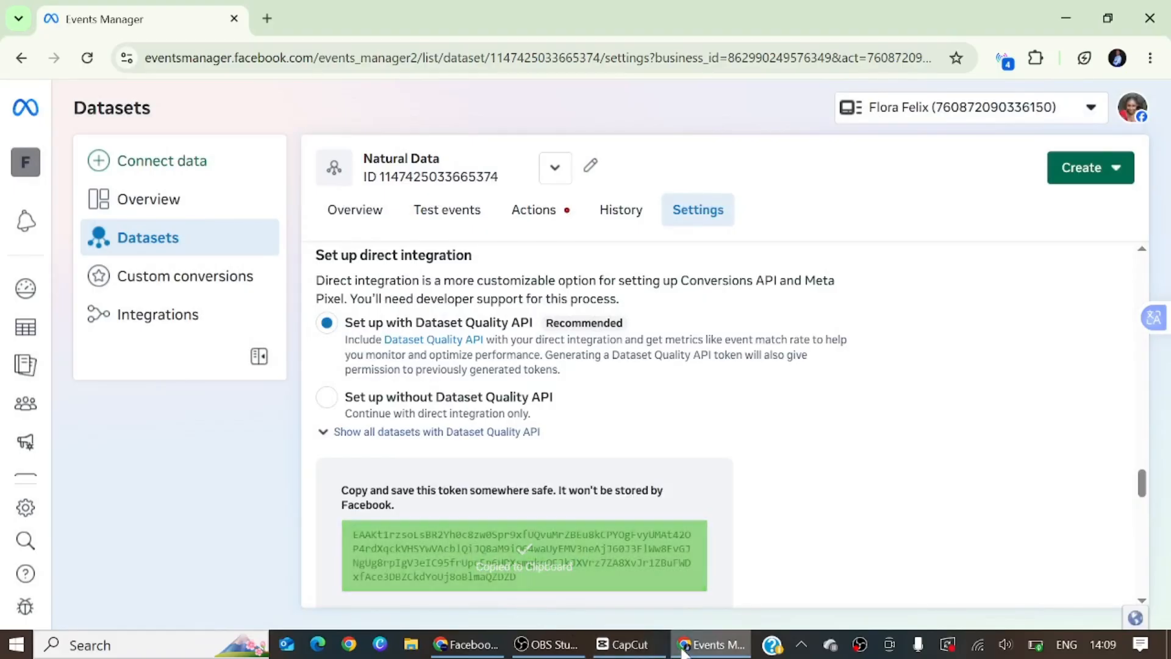
Switch to Nestuge, paste the copied token as the Conversion API access token, and save the Facebook Pixel configuration
click(491, 644)
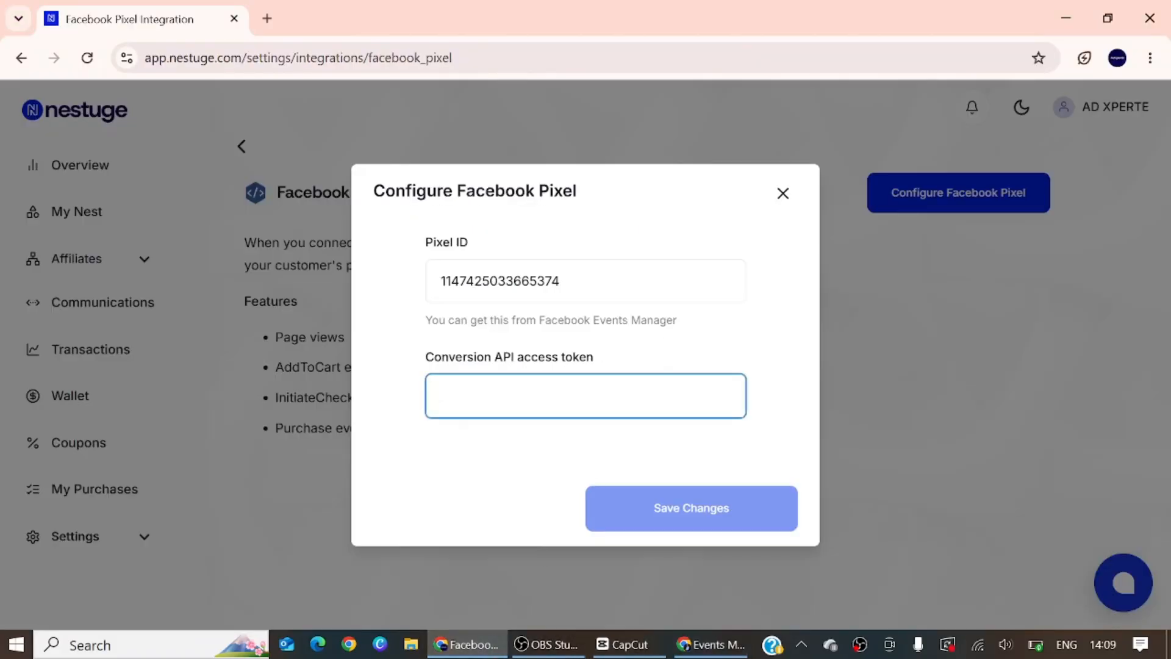
key(ctrl+v)
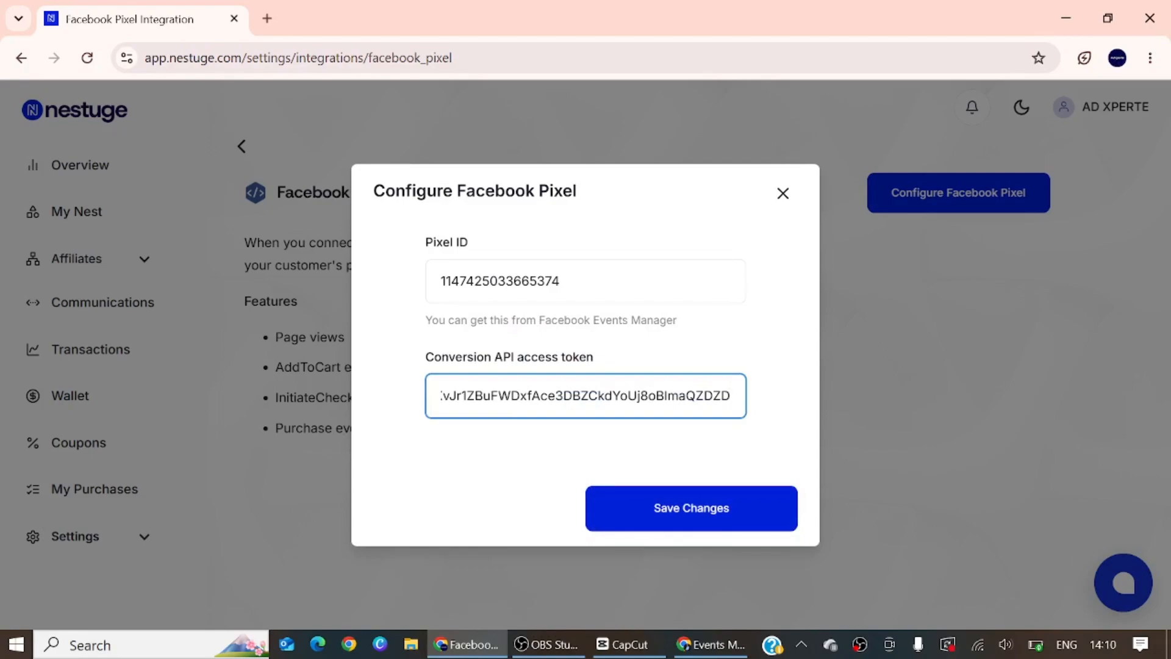
click(728, 515)
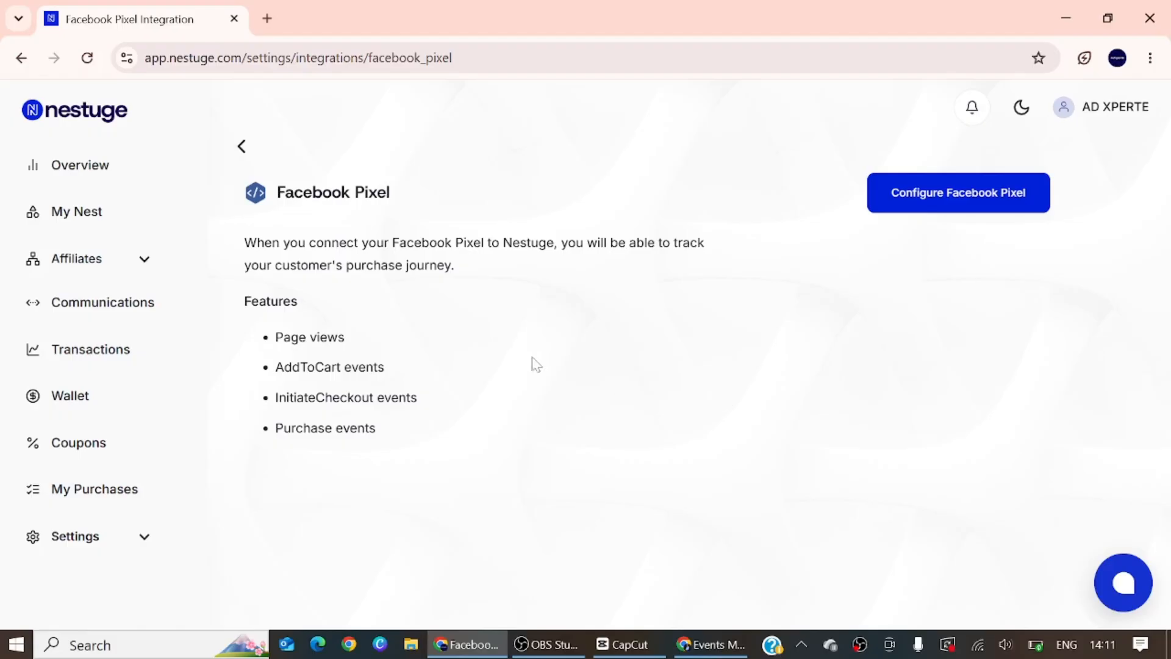
Leave the Facebook Pixel integration and return to the Nestuge overview page
click(20, 58)
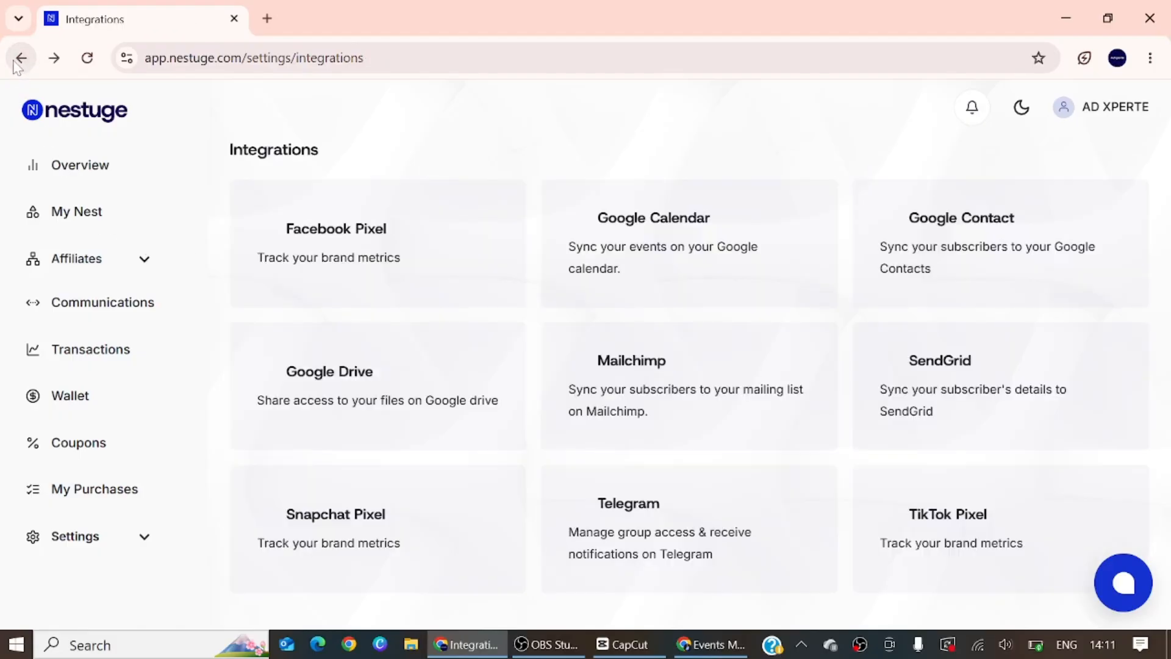
click(19, 59)
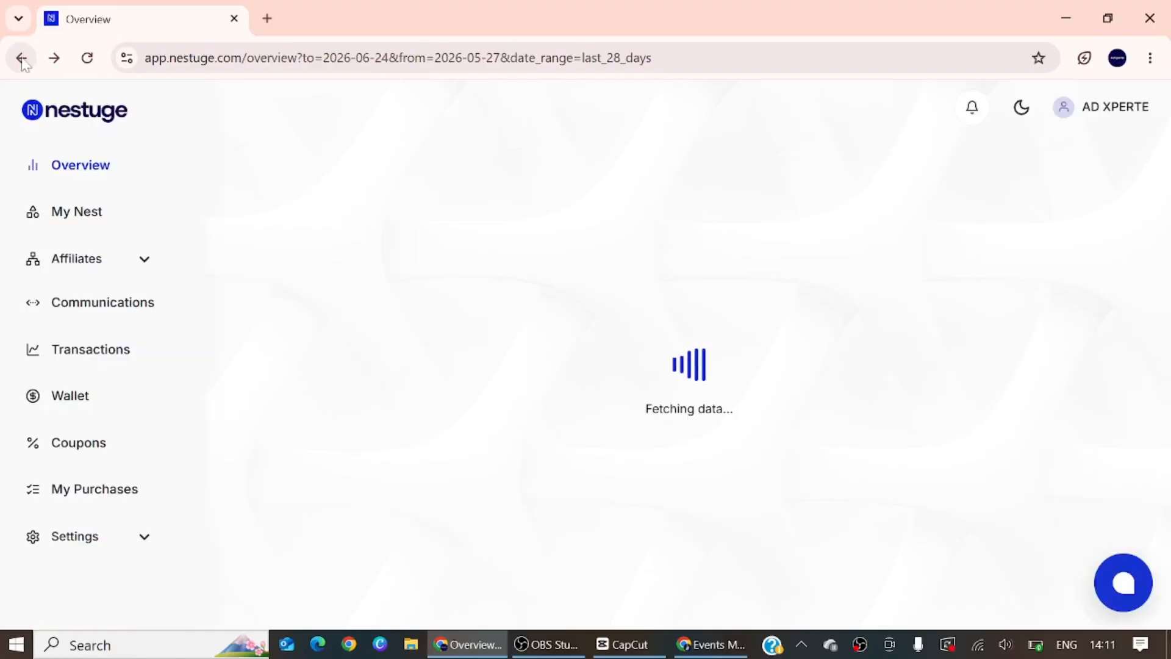